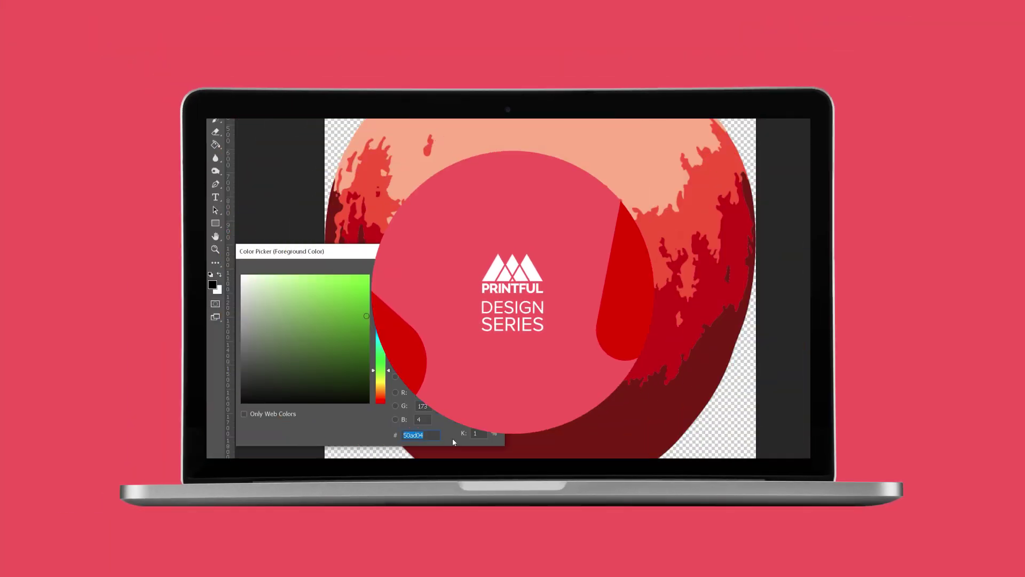
type("63b05f")
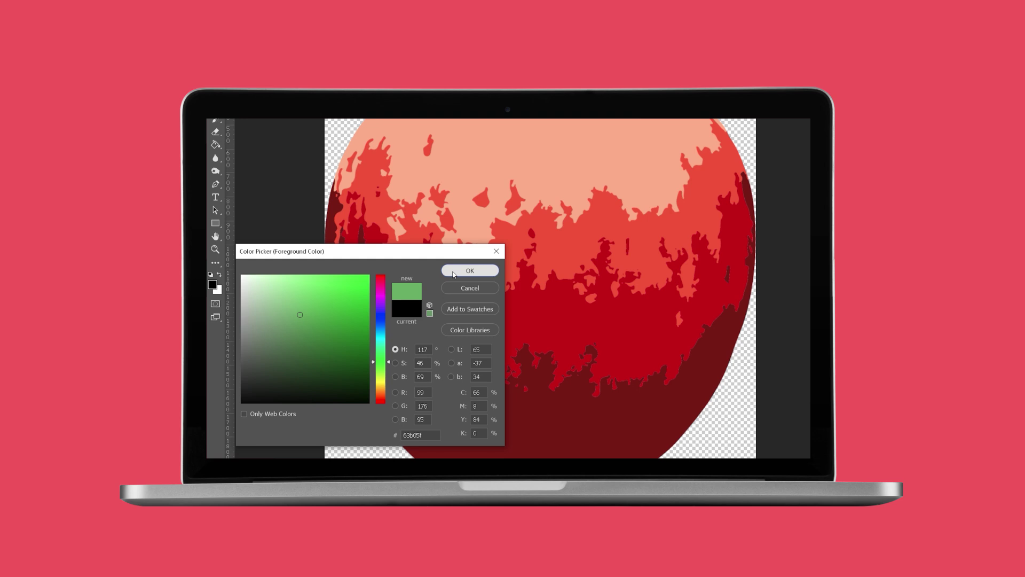
Confirm soft green 63b05f as the painting colour and fill the apple's top with it
left_click(470, 272)
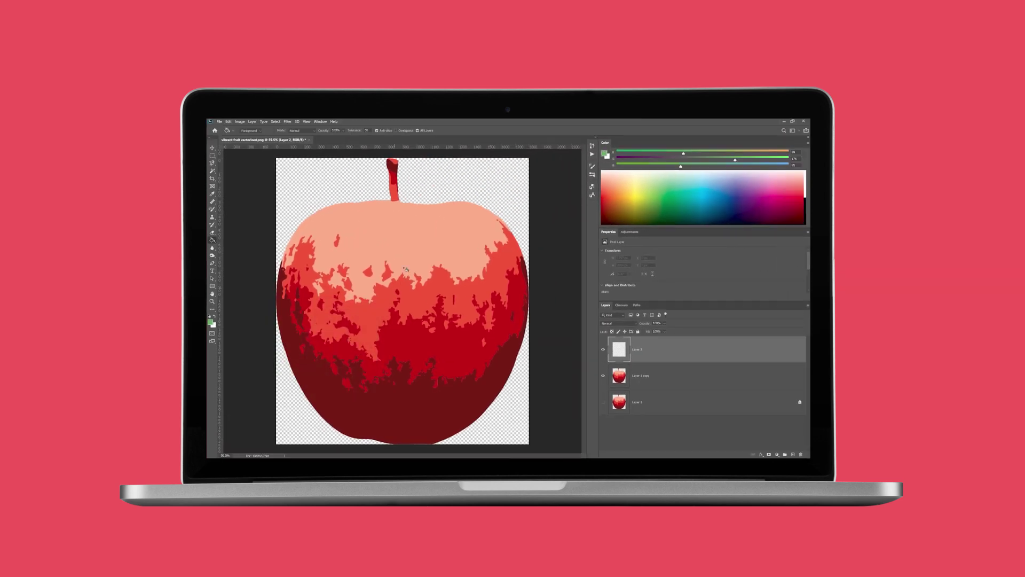
left_click(397, 233)
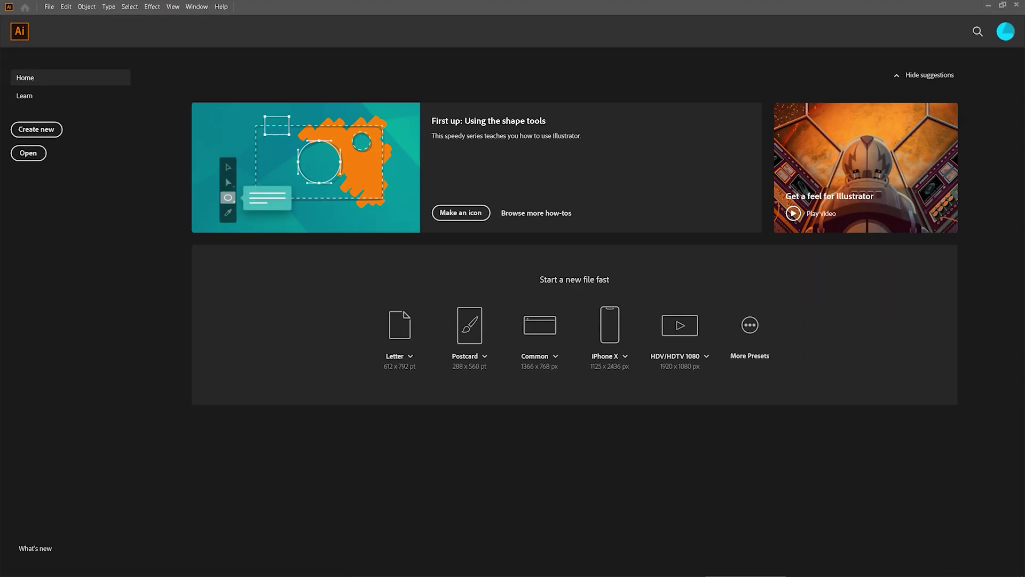
Open 'vibrant fruit vectorized.ai' in Illustrator and view it at 100%
left_click_drag(140, 249, 527, 463)
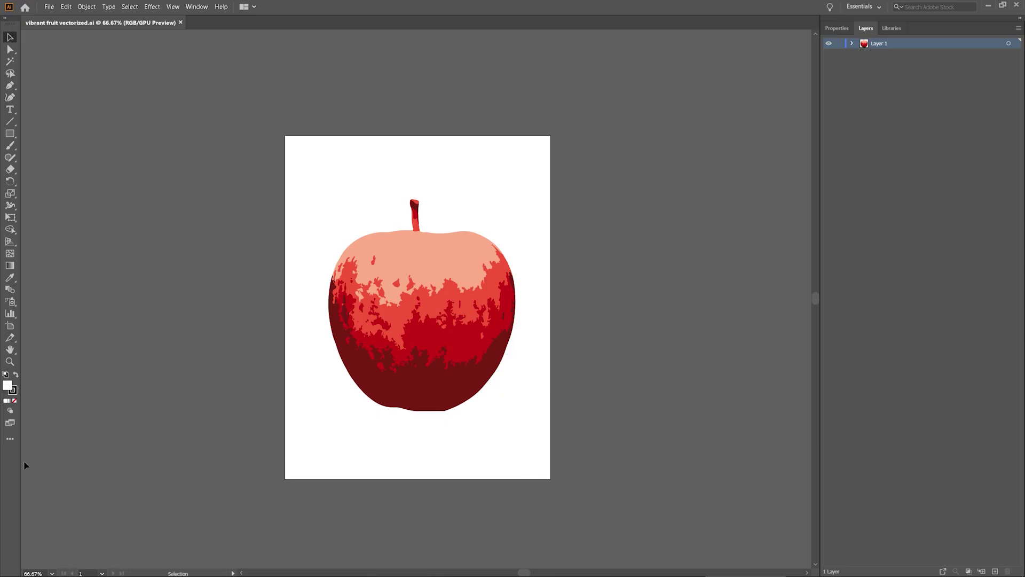
key("ctrl+1")
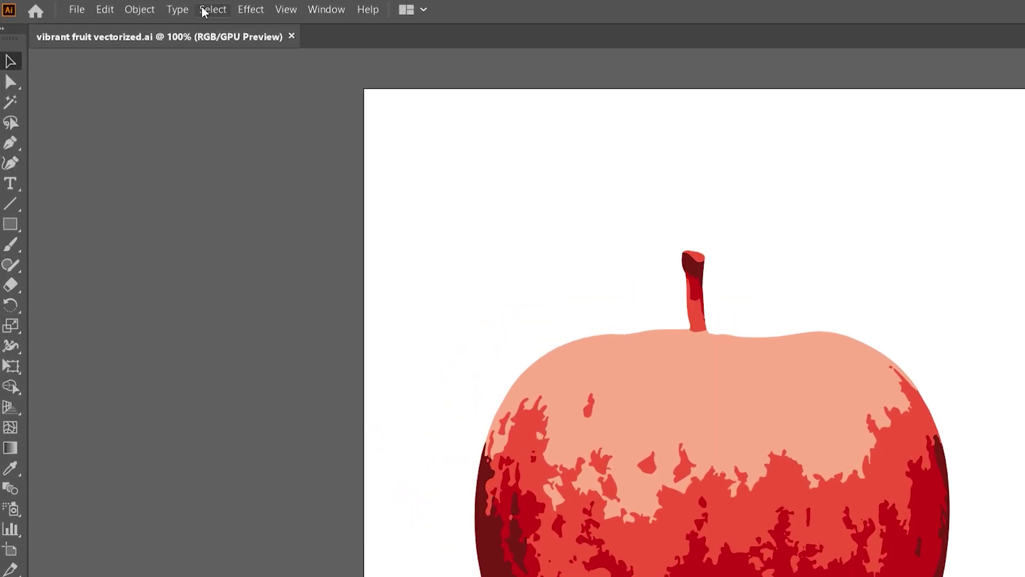
Select all of the apple artwork with Select > All
left_click(205, 12)
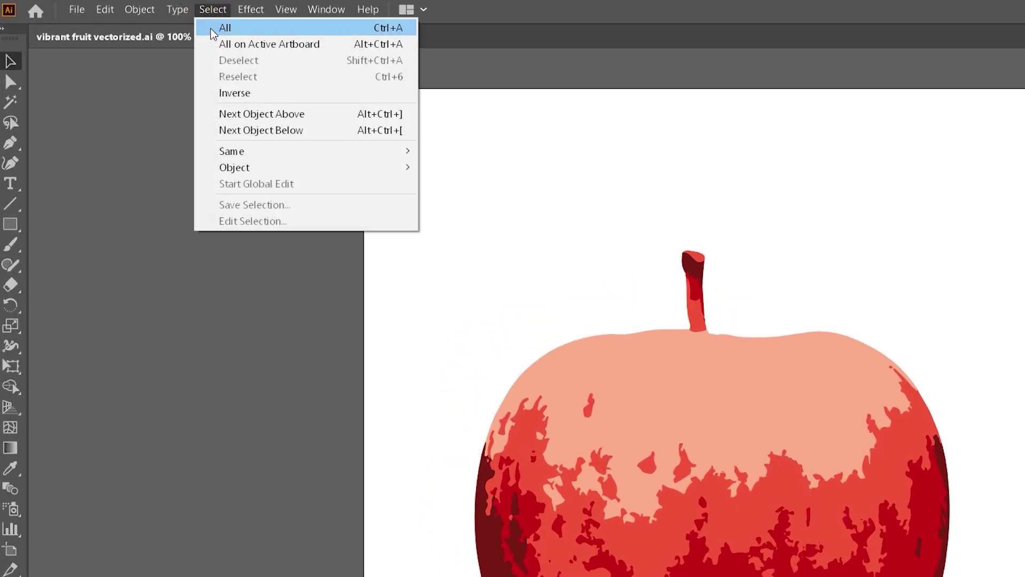
left_click(210, 28)
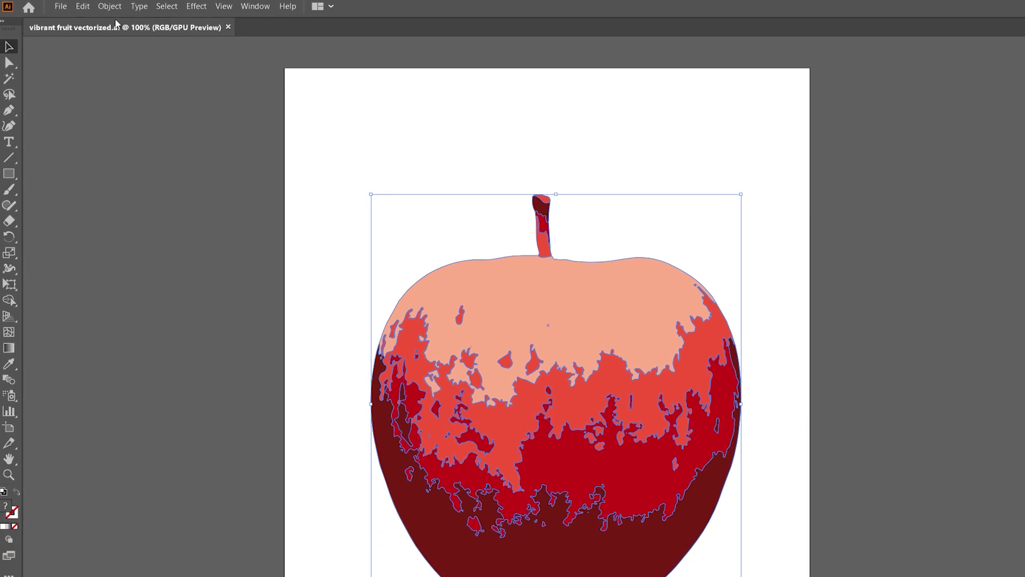
left_click(83, 7)
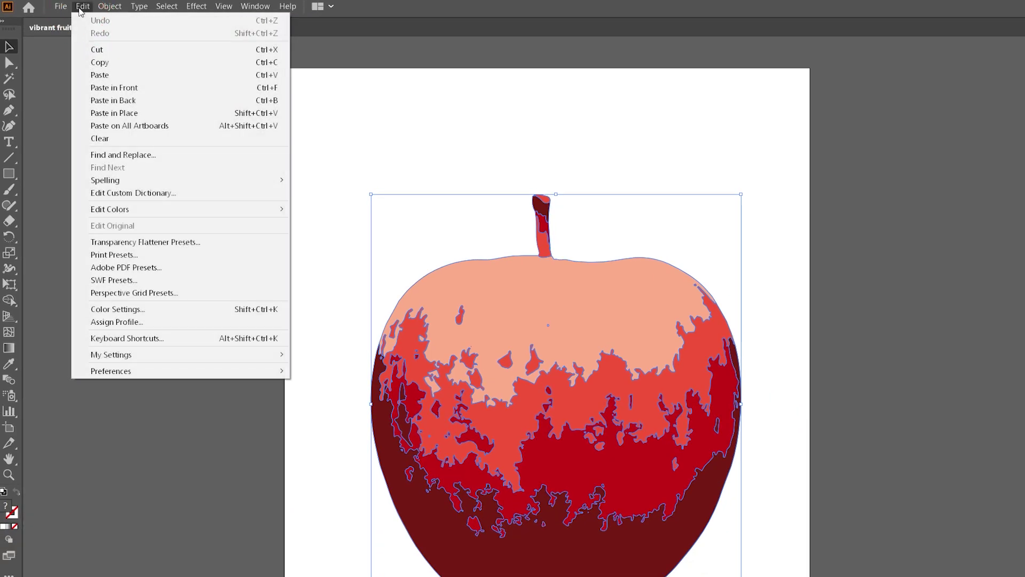
mouse_move(110, 209)
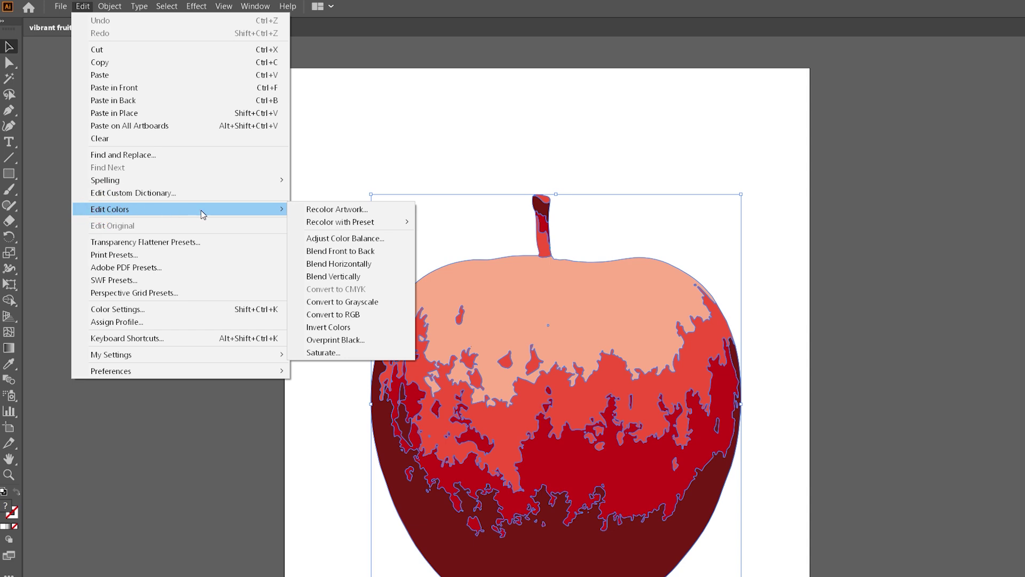
Open Recolor Artwork beside the apple and start editing the first of its four reds
left_click(308, 210)
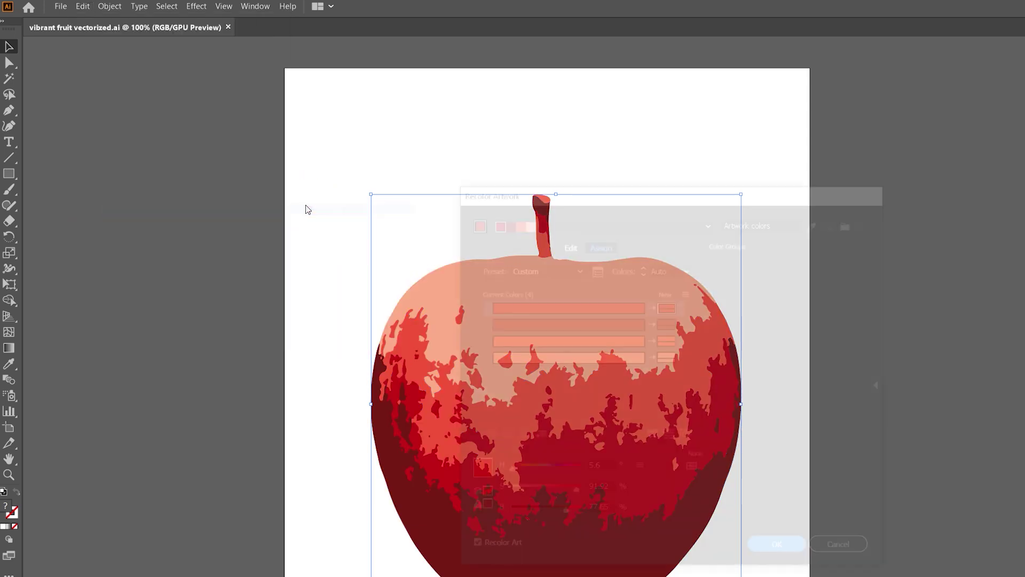
left_click_drag(614, 188, 633, 133)
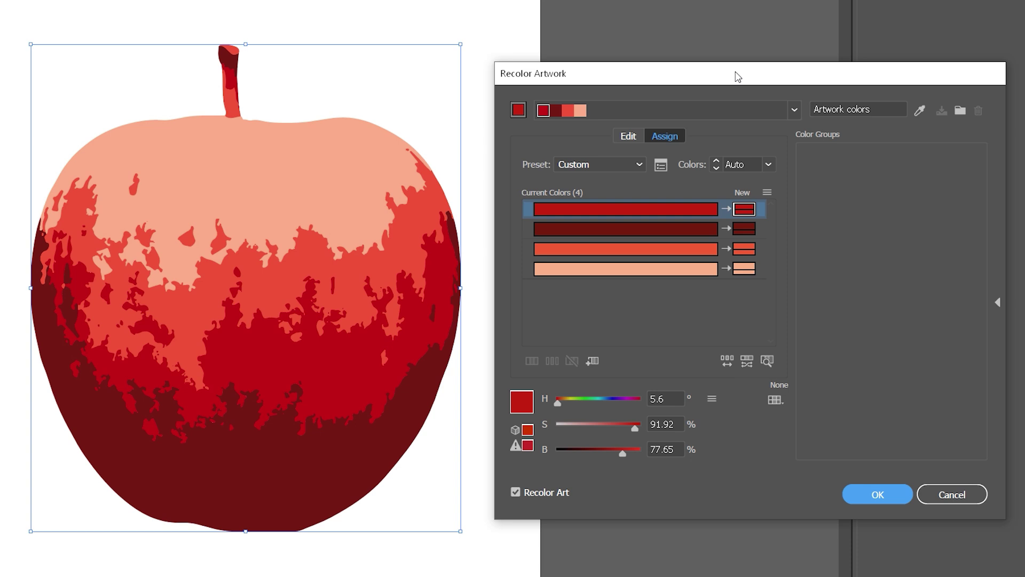
double_click(740, 210)
Replace the first red with dark green hex 328445 in the Color Picker
left_click_drag(470, 122, 853, 123)
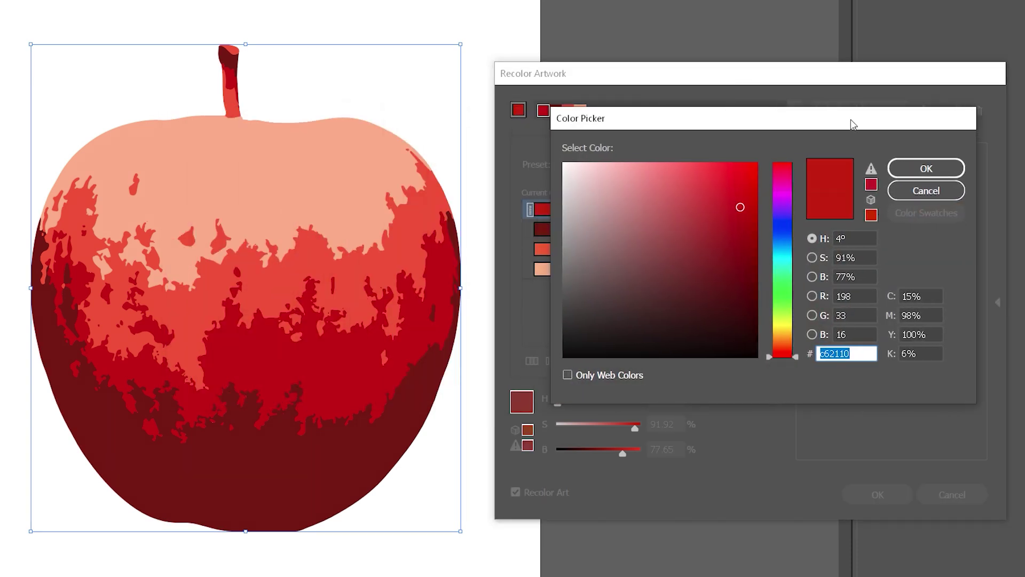
left_click_drag(741, 208, 729, 190)
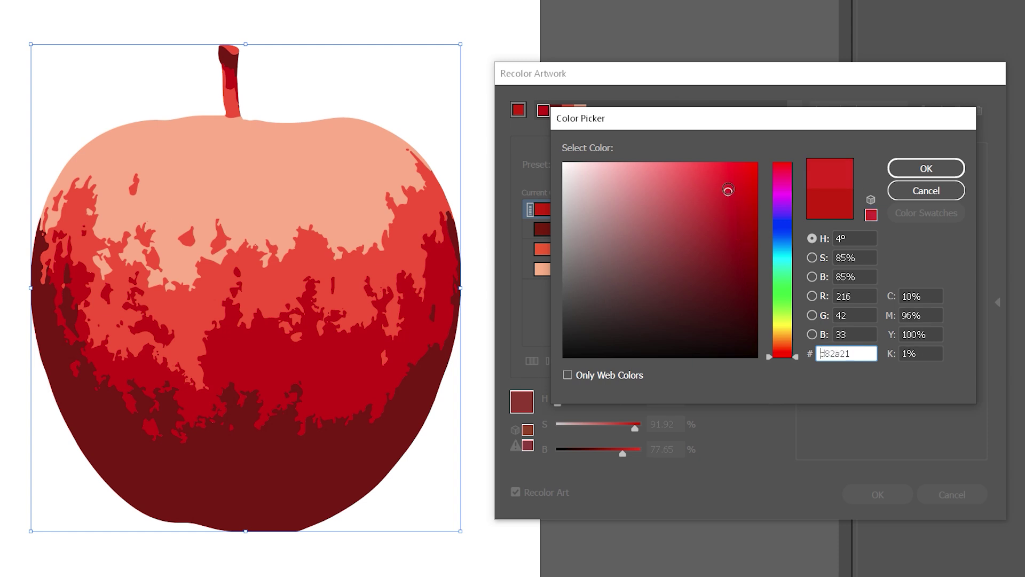
left_click_drag(873, 353, 781, 361)
type("328445")
left_click(926, 168)
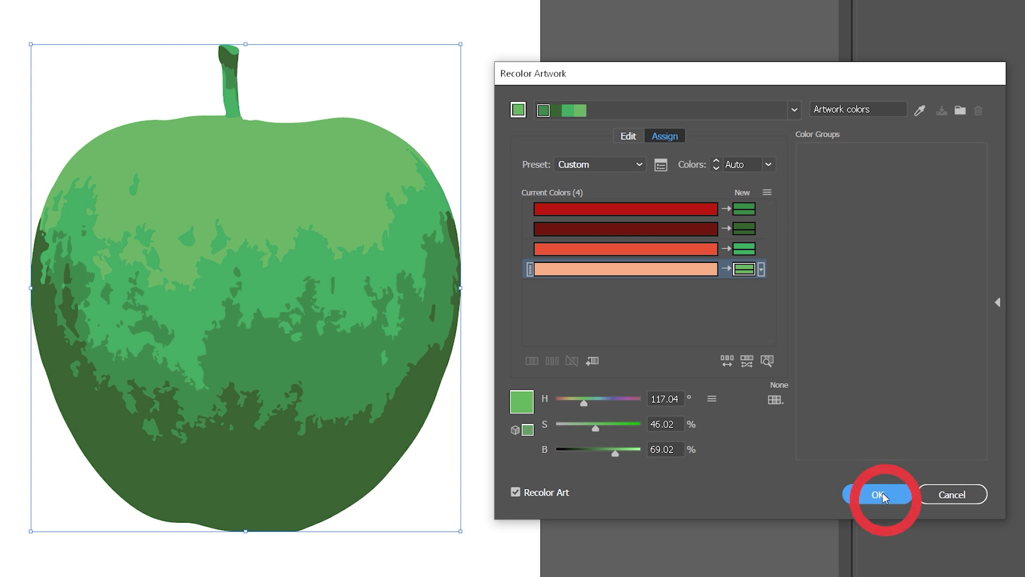
Commit the green recolour to the apple and pan to show its lower part
left_click(883, 492)
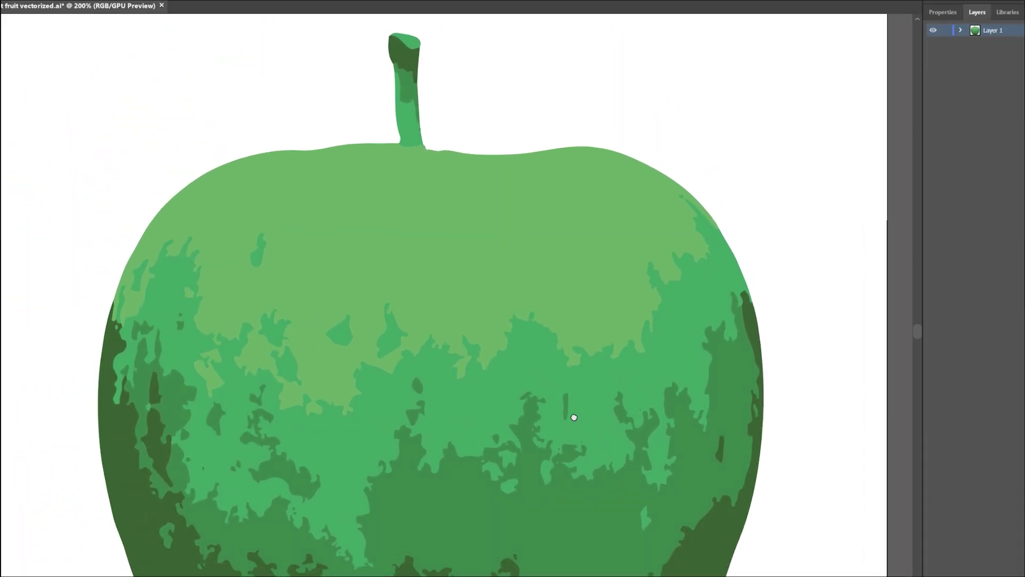
left_click_drag(573, 443, 570, 214)
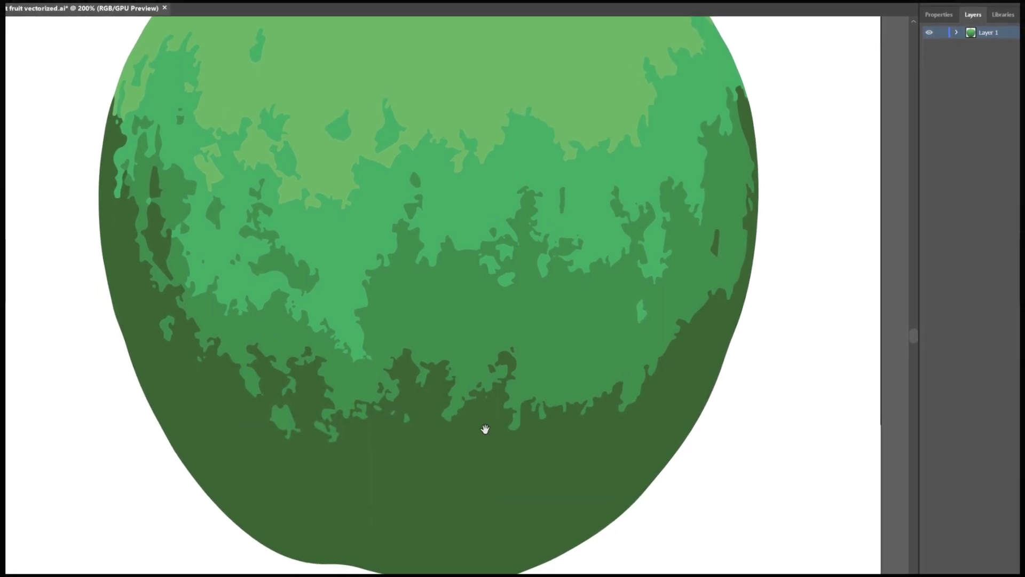
scroll(486, 428, "up", 3)
scroll(493, 356, "up", 2)
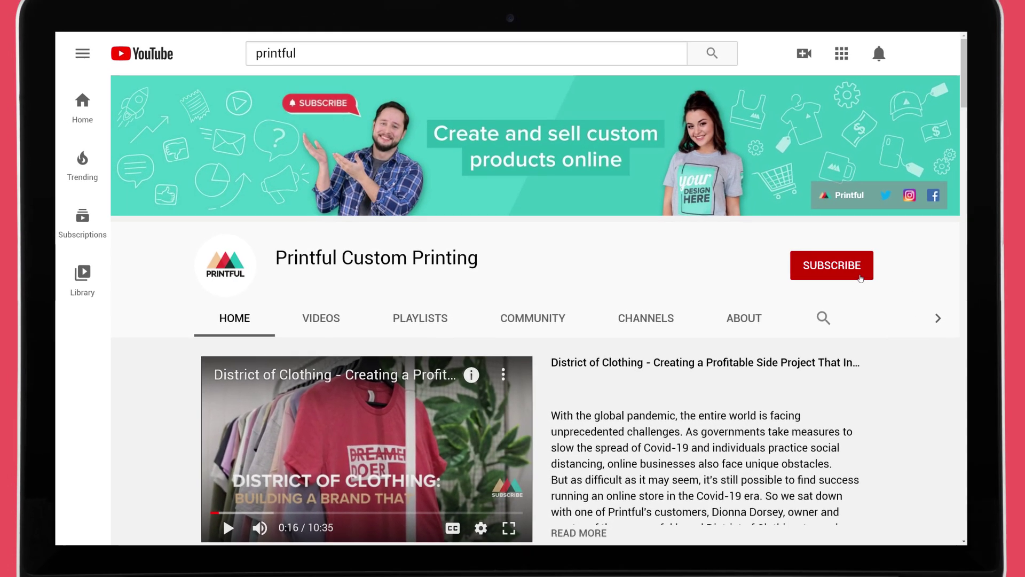
Subscribe to Printful Custom Printing and set its bell notifications to All
left_click(835, 264)
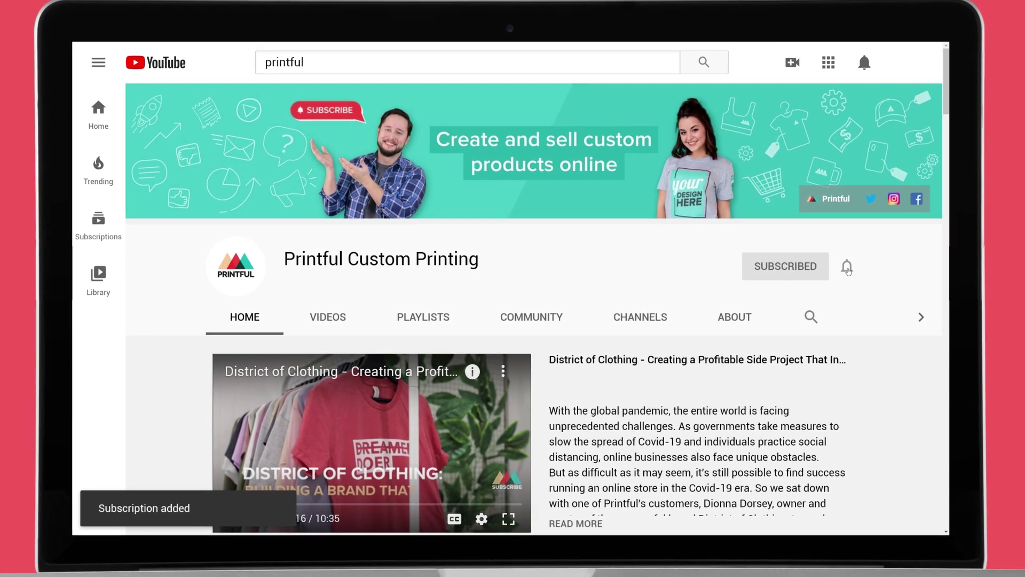
left_click(847, 267)
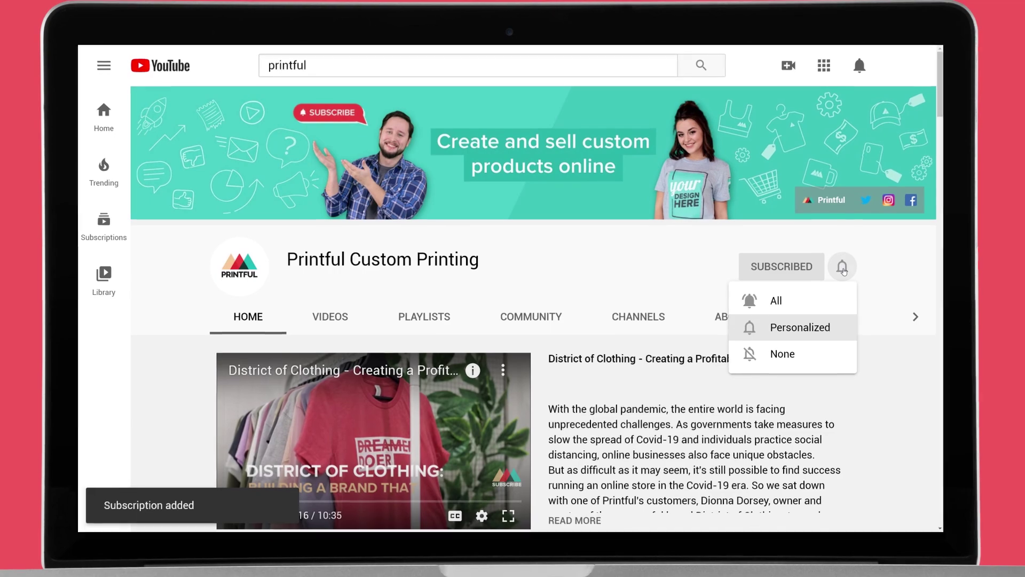
left_click(773, 298)
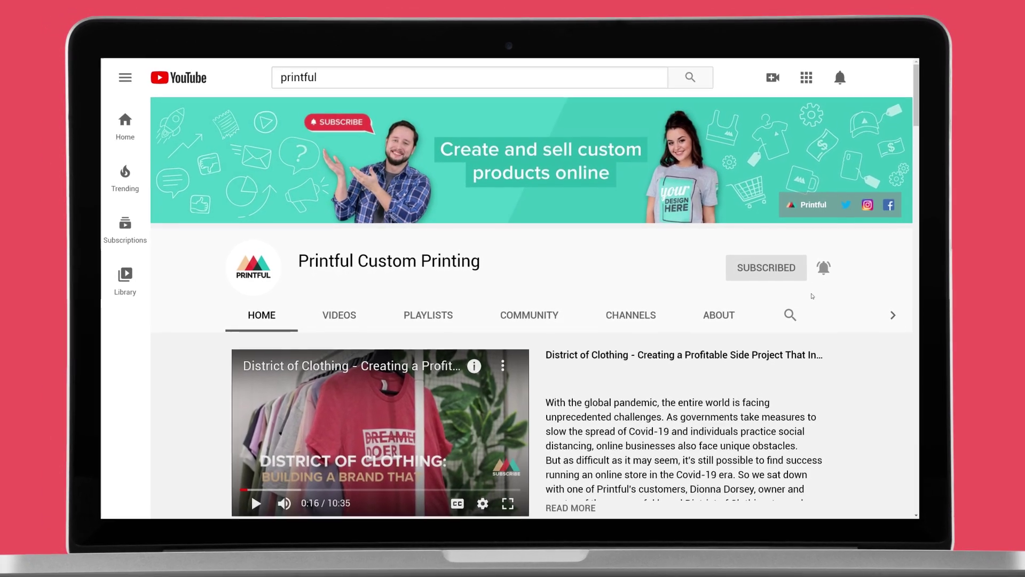